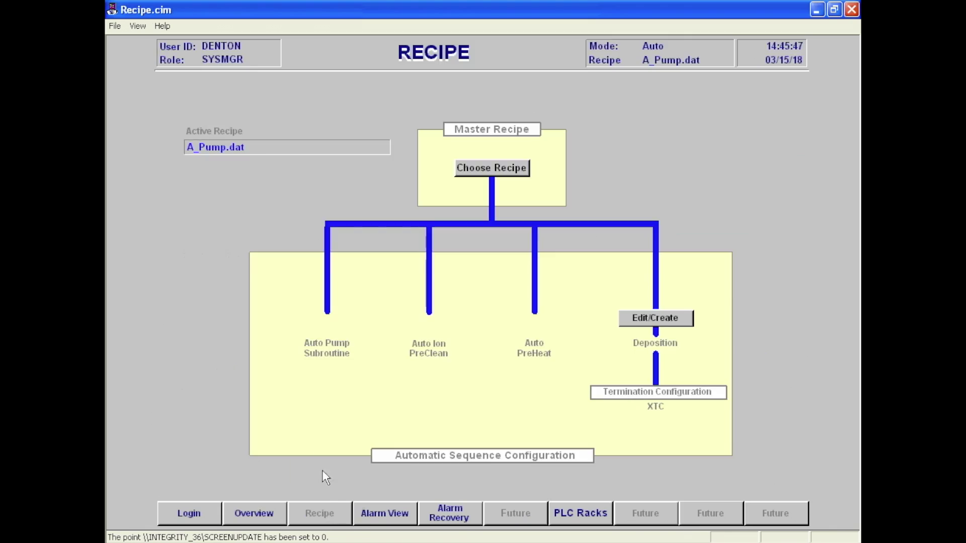
# - Open A_Vent.dat in the master recipe builder, download it, and go back to Overview
pyautogui.click(487, 169)
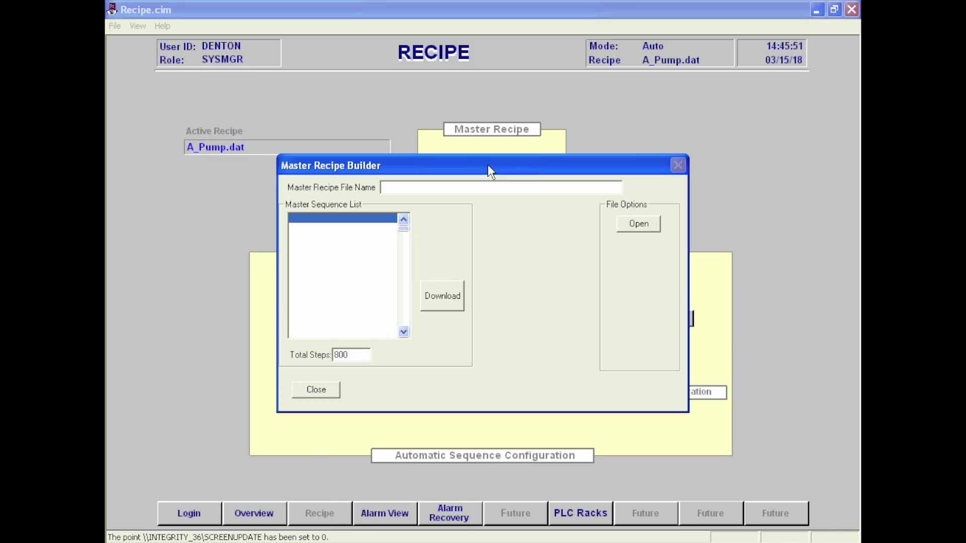
pyautogui.click(627, 222)
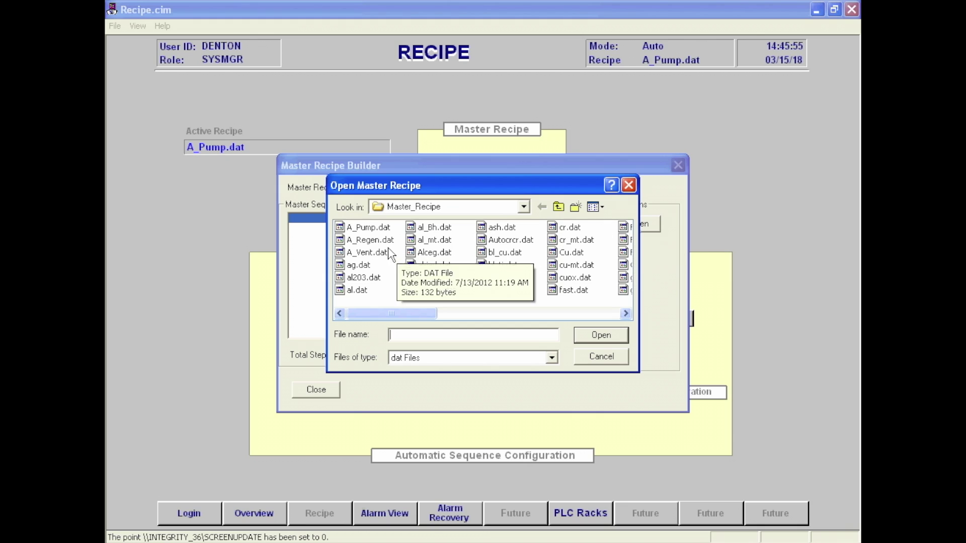
pyautogui.click(591, 334)
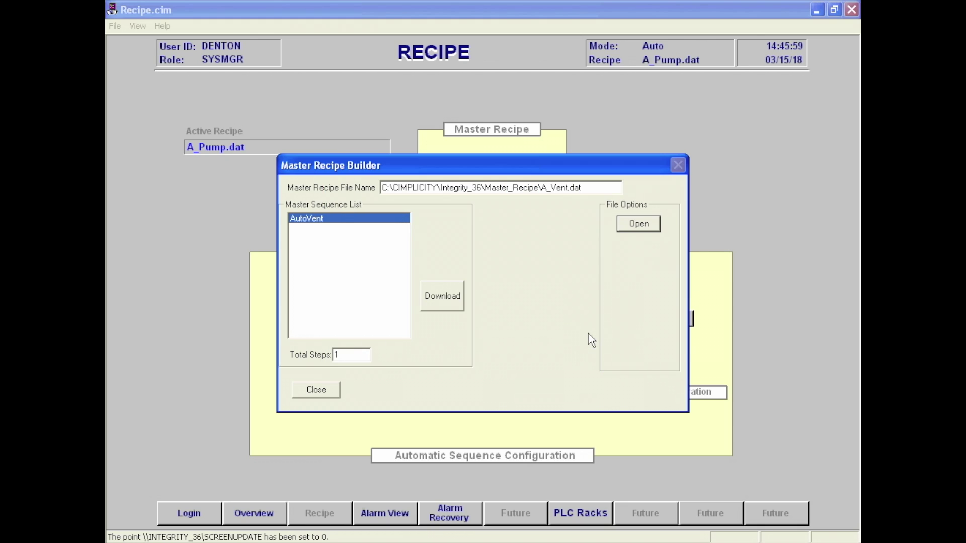
pyautogui.click(442, 300)
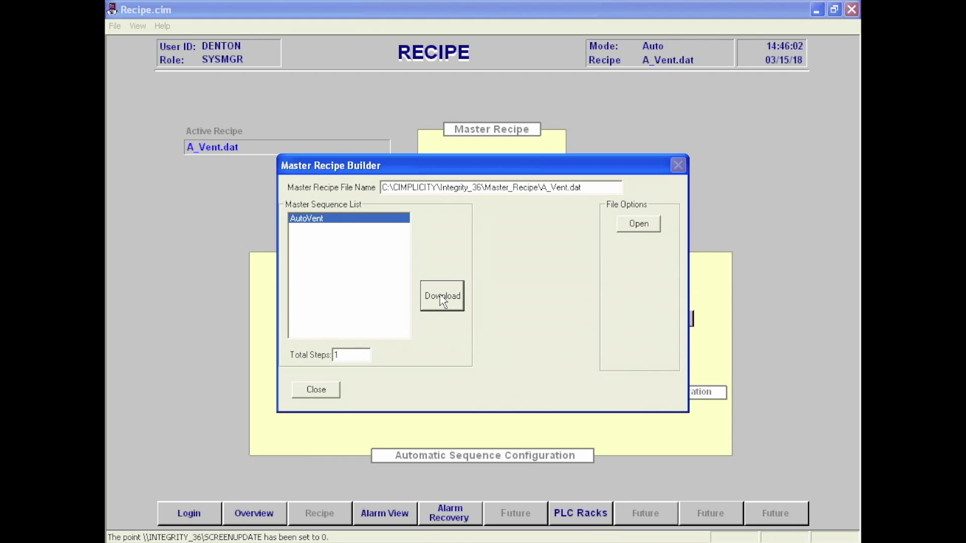
pyautogui.click(316, 390)
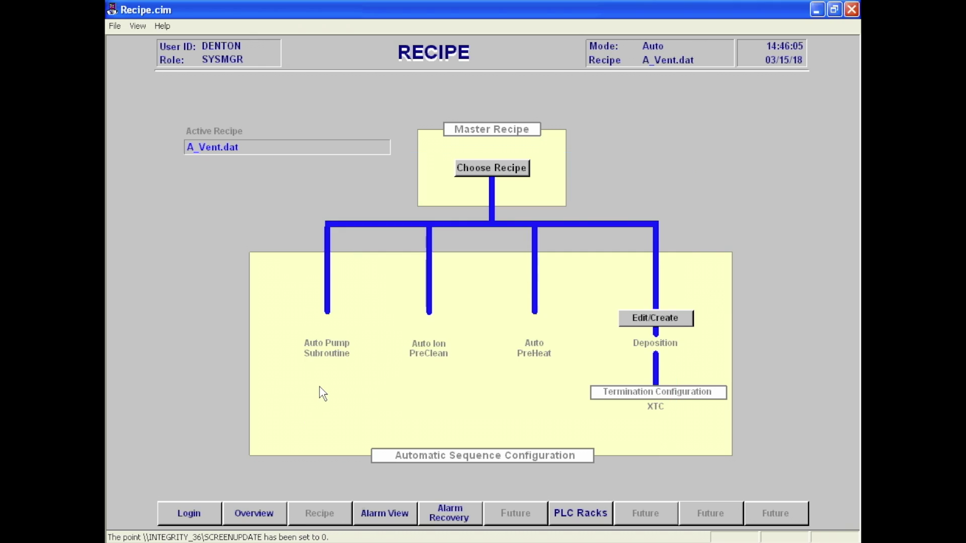
pyautogui.click(258, 512)
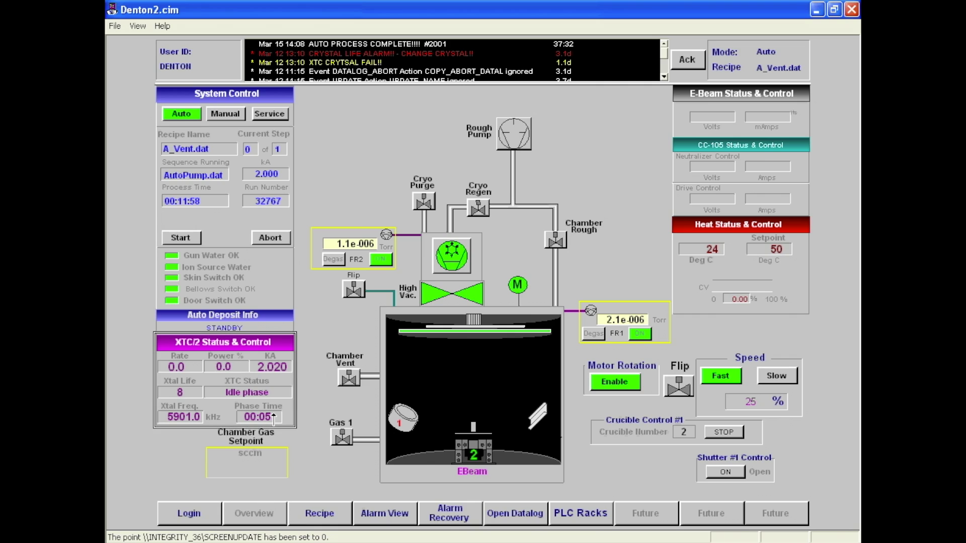
# - Start the A_Vent.dat AutoVent sequence from the System Control panel to vent the chamber
pyautogui.click(199, 242)
pyautogui.click(190, 239)
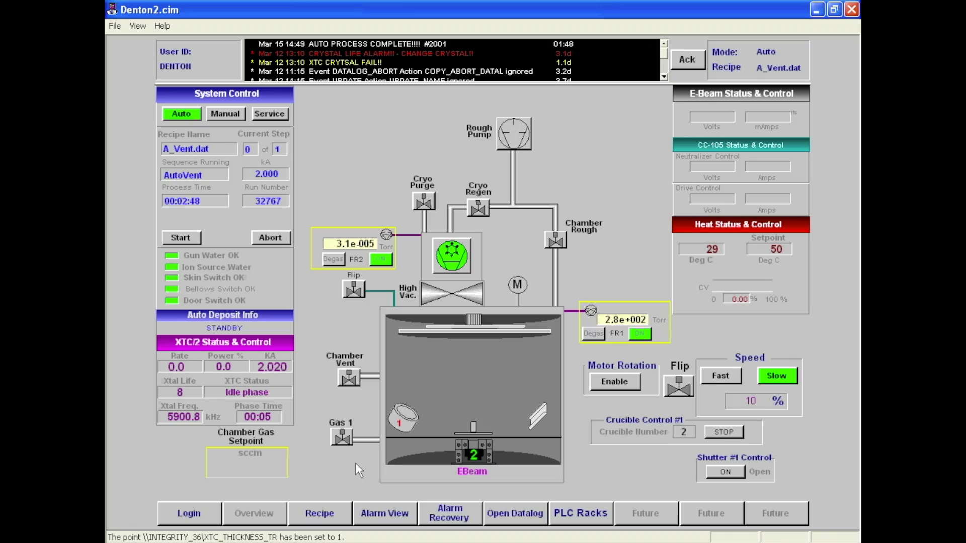
# - Load A_Pump.dat in the master recipe builder, download it, and return to Overview
pyautogui.click(324, 509)
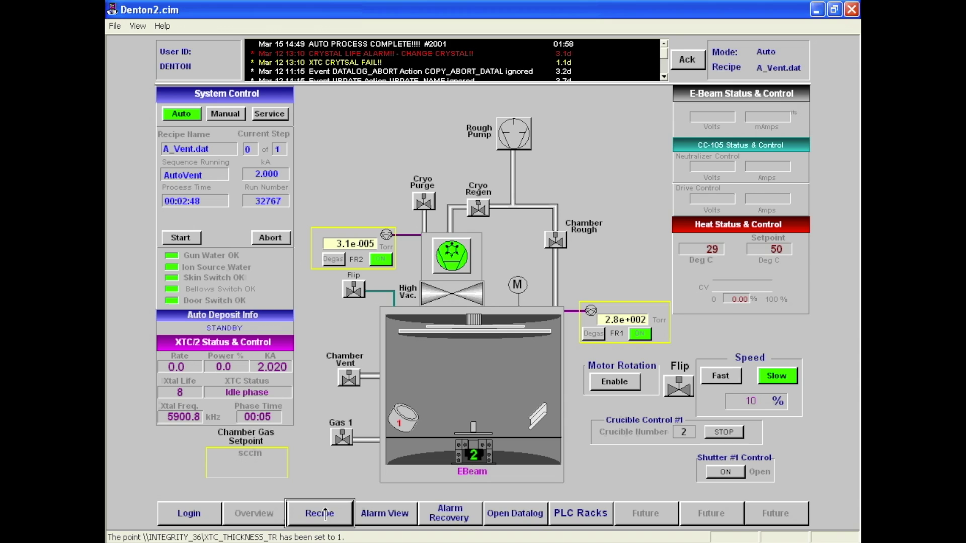
pyautogui.click(485, 168)
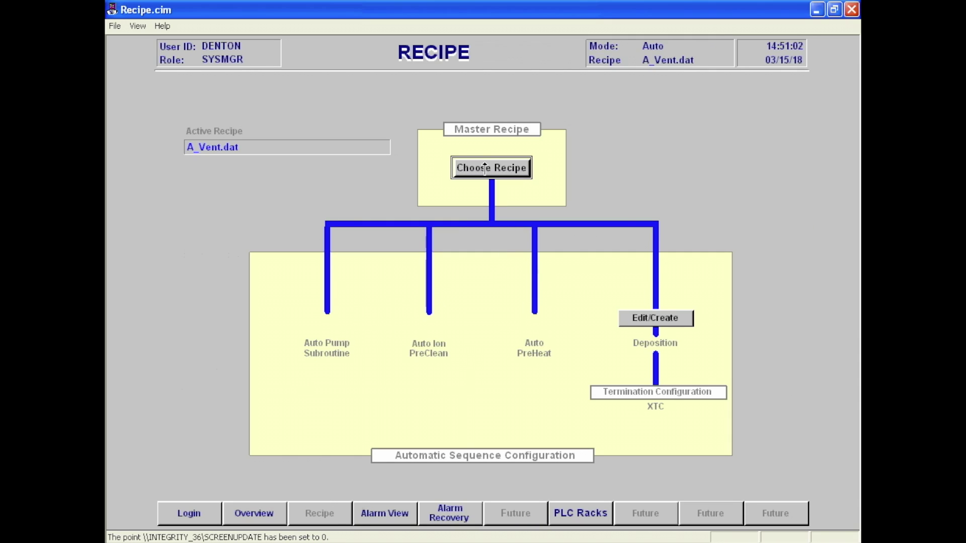
pyautogui.click(640, 224)
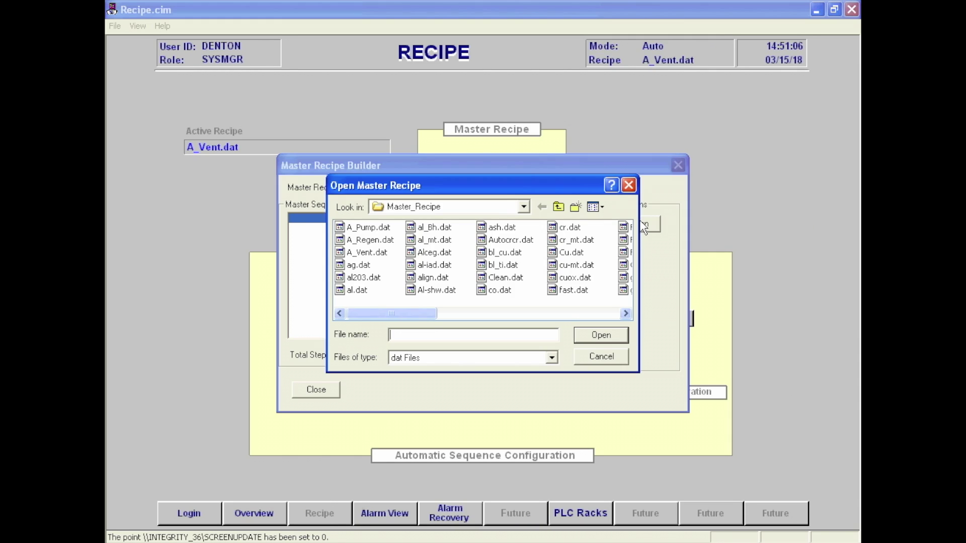
pyautogui.click(361, 229)
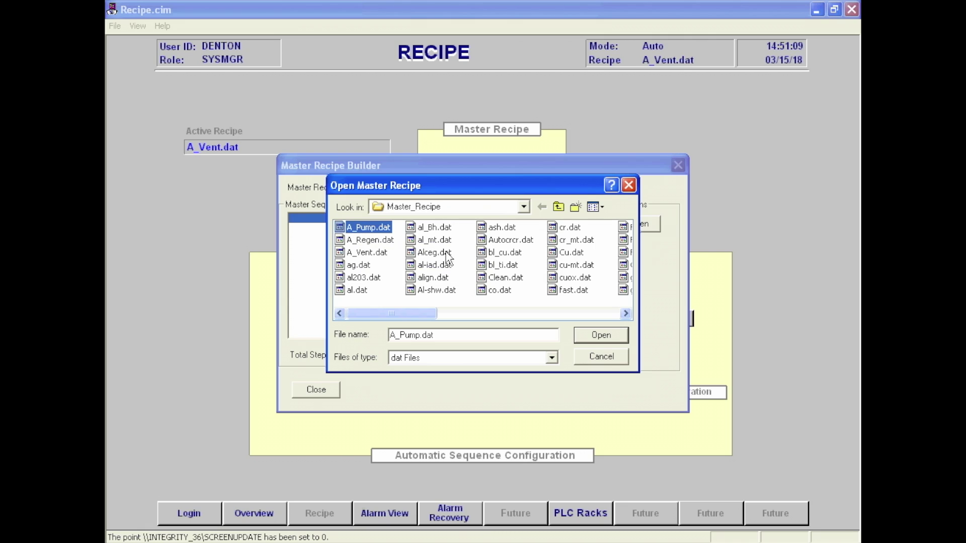
pyautogui.click(600, 335)
pyautogui.click(442, 296)
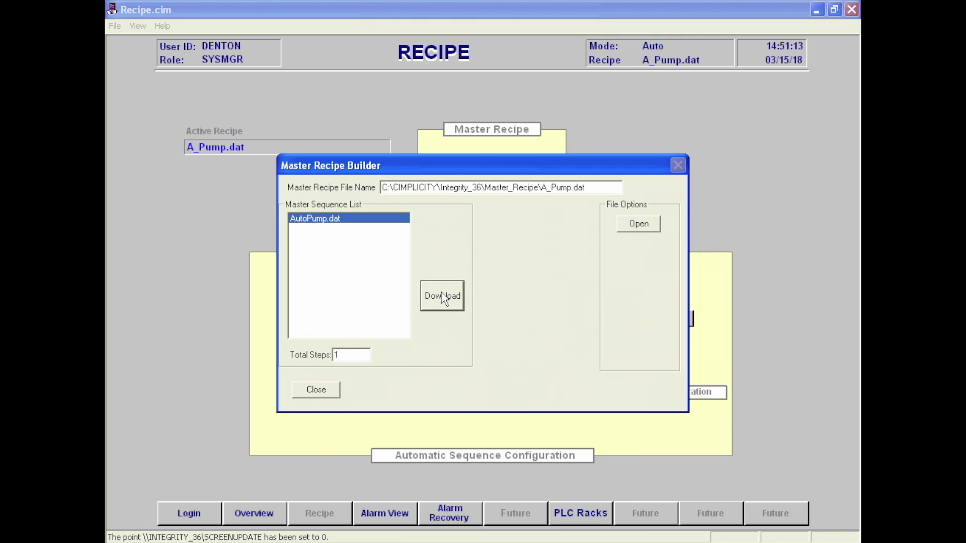
pyautogui.click(335, 389)
pyautogui.click(245, 507)
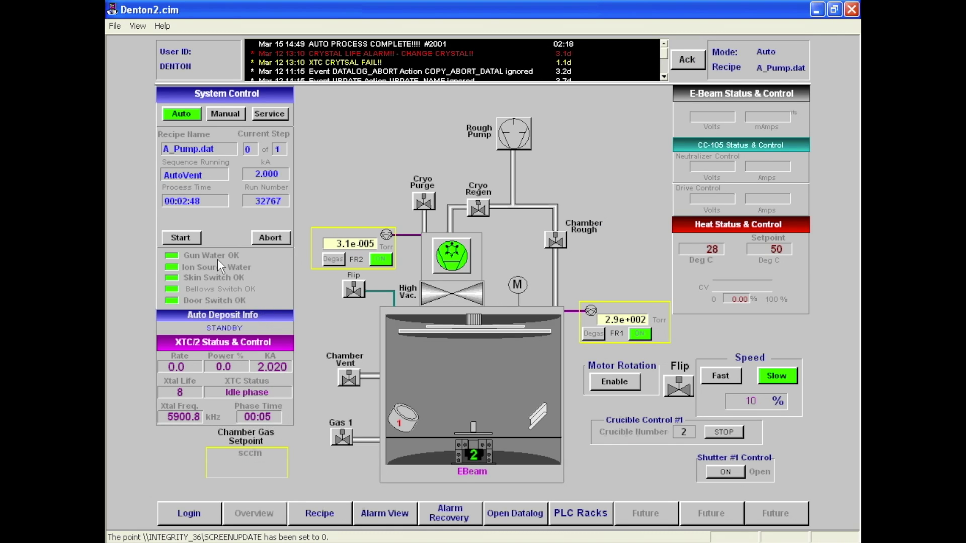
# - Start the AutoPump sequence to pump the chamber down to high vacuum
pyautogui.click(189, 237)
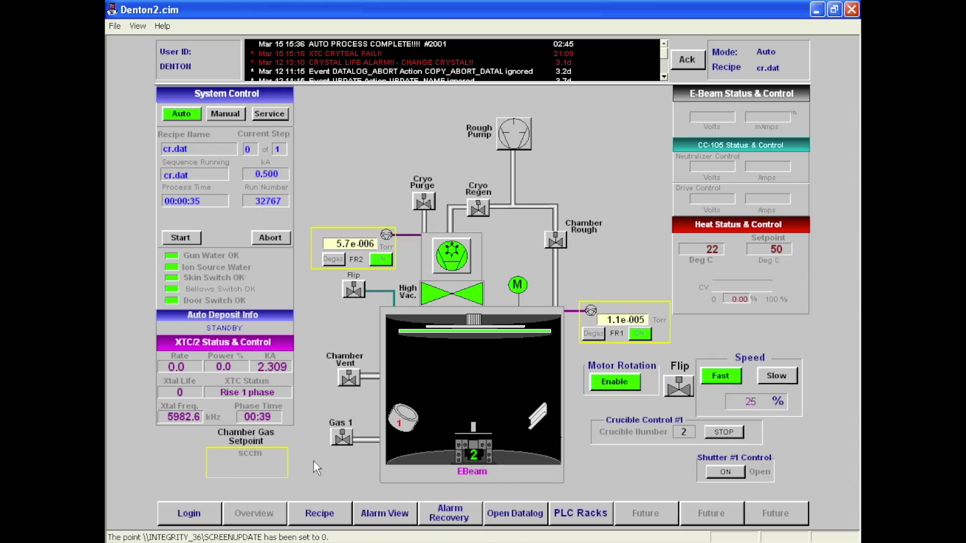
# - Open the cr.dat deposition file in the deposition settings editor
pyautogui.click(317, 501)
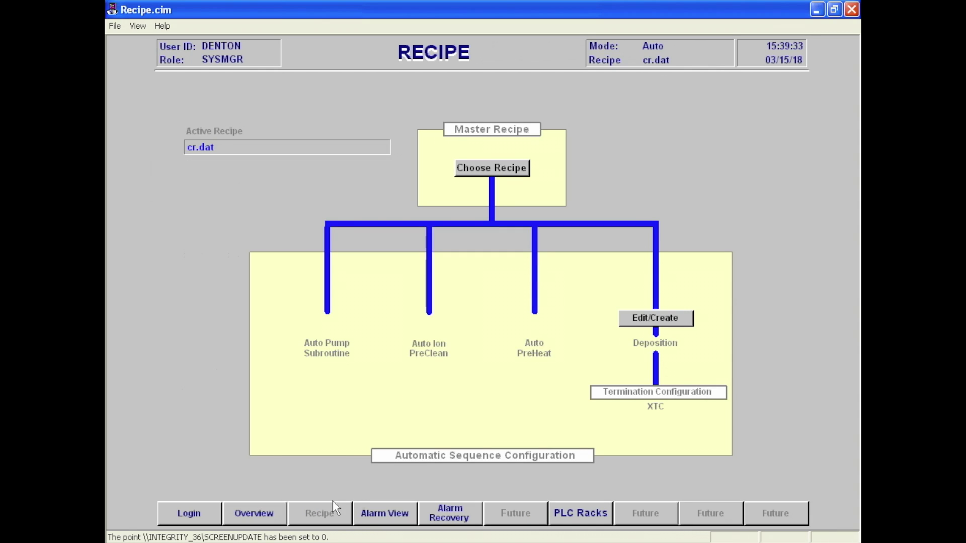
pyautogui.click(676, 318)
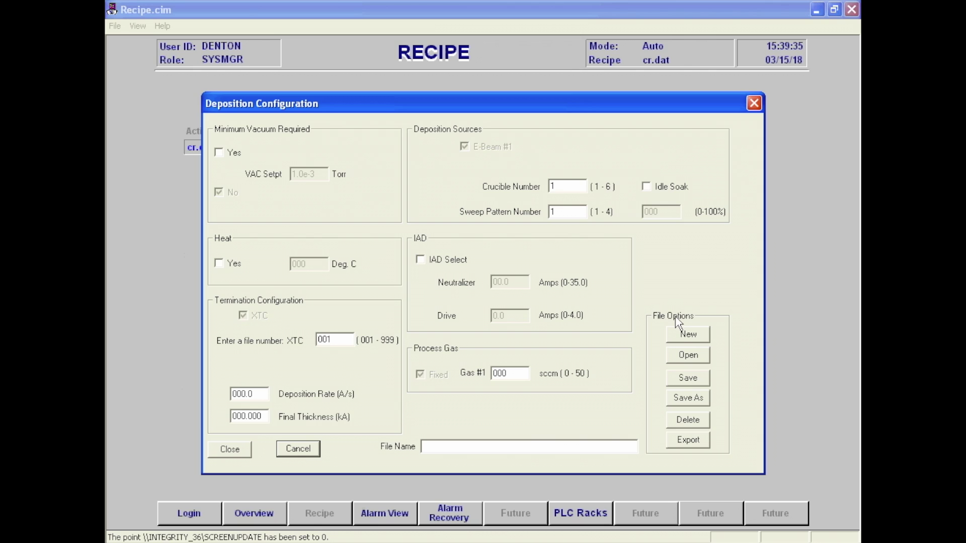
pyautogui.click(686, 355)
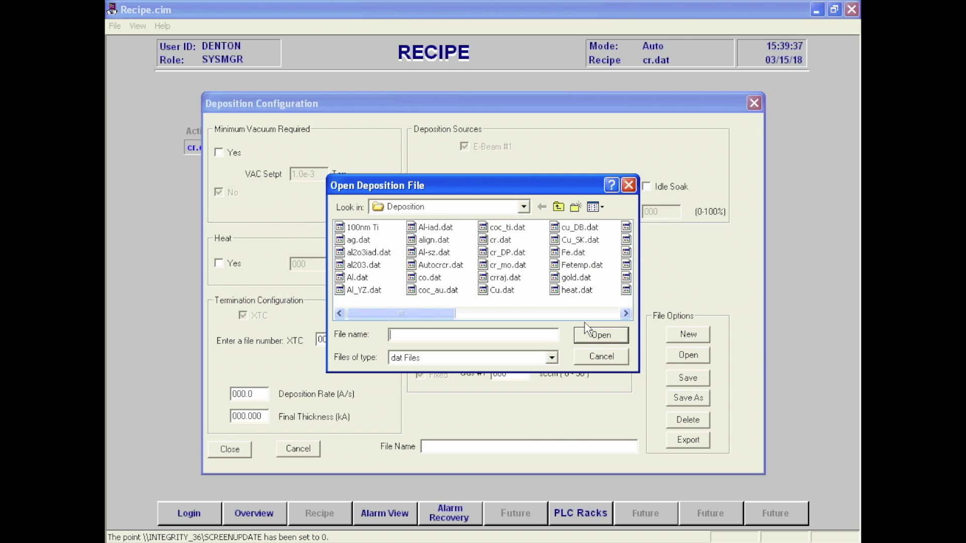
pyautogui.click(502, 241)
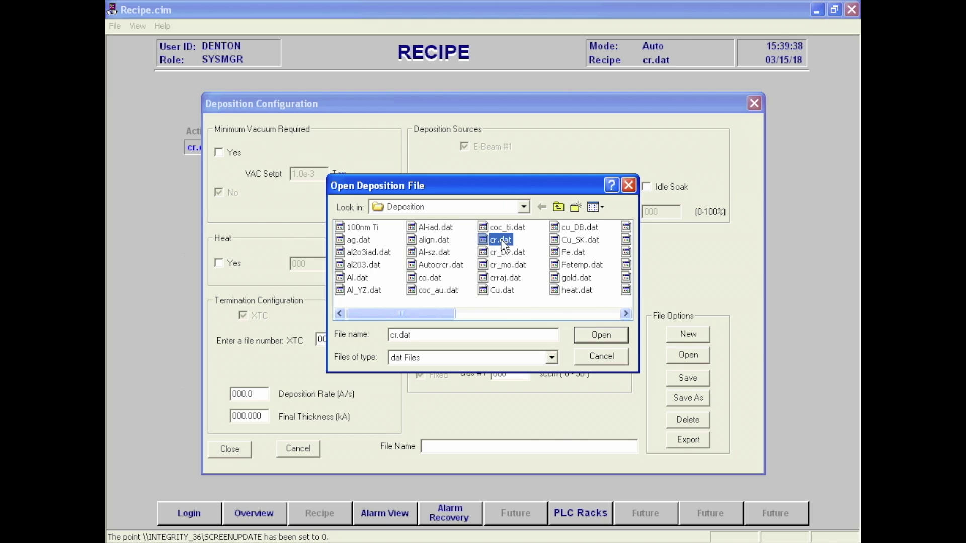
pyautogui.click(595, 337)
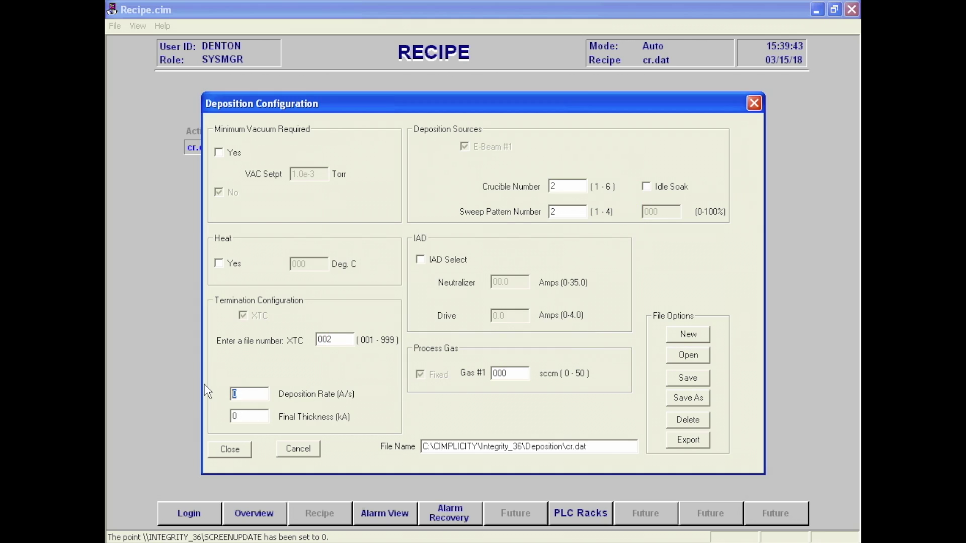
# - Set the deposition rate to 3 A/s and the final thickness to 5 kA, then close
pyautogui.write('3')
pyautogui.press('Tab')
pyautogui.write('.')
pyautogui.click(232, 446)
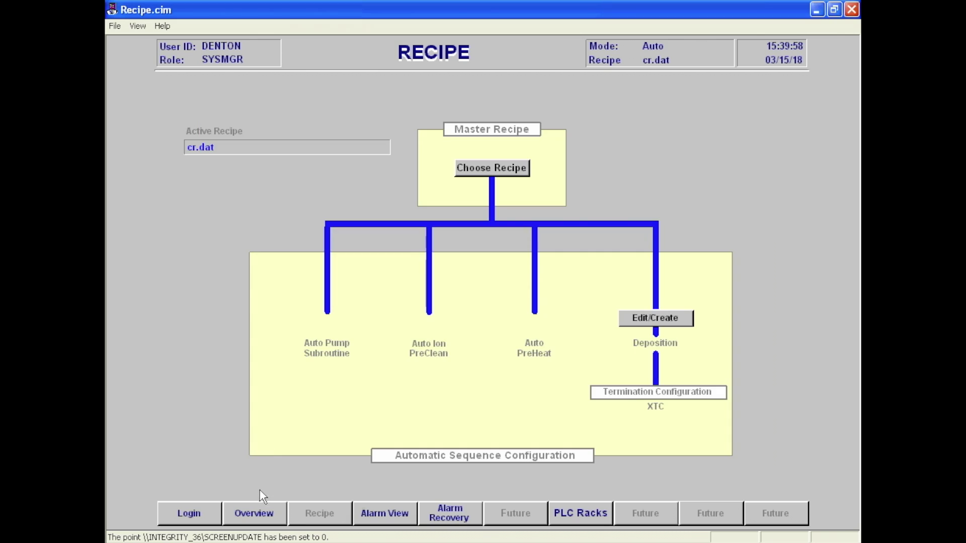
# - Load cr.dat in the master recipe builder and download it as the active recipe
pyautogui.click(260, 510)
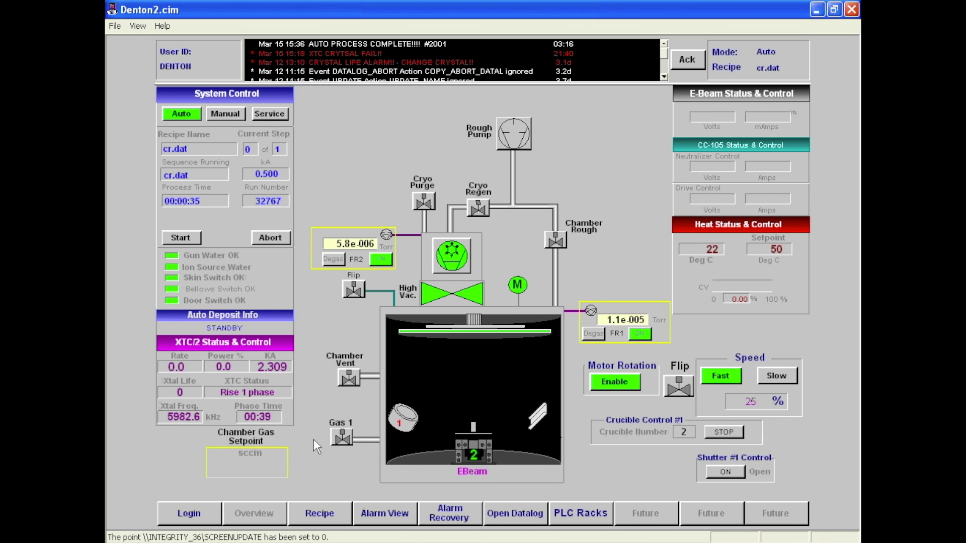
pyautogui.click(320, 513)
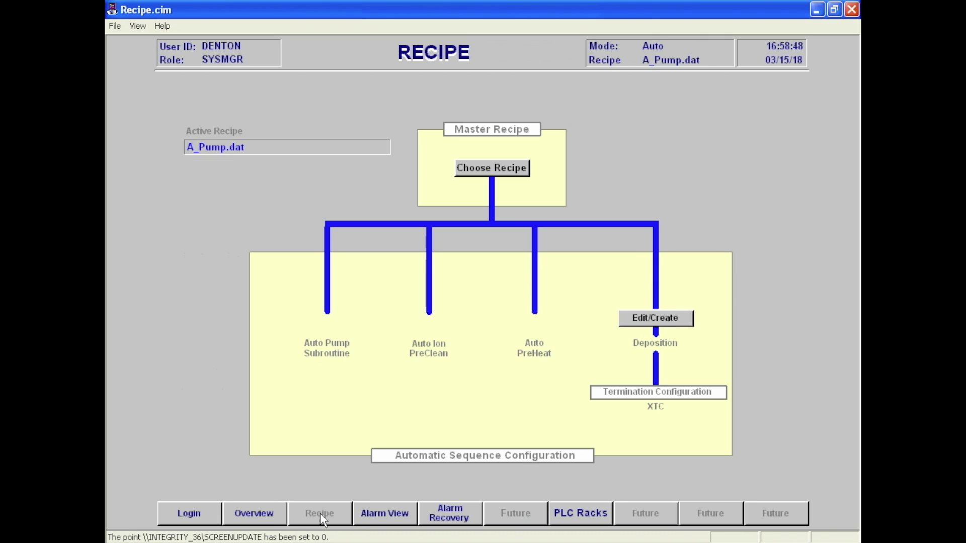
pyautogui.click(494, 168)
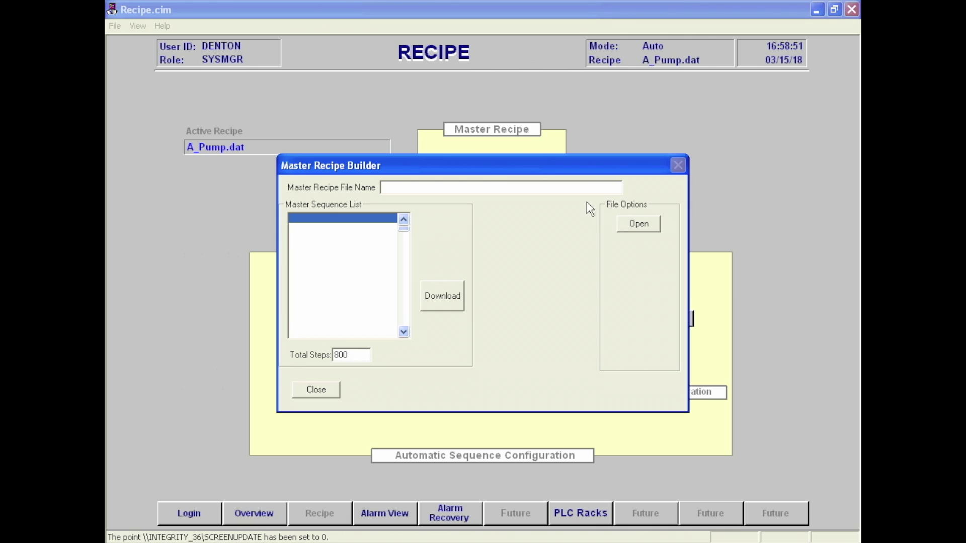
pyautogui.click(636, 224)
pyautogui.click(571, 229)
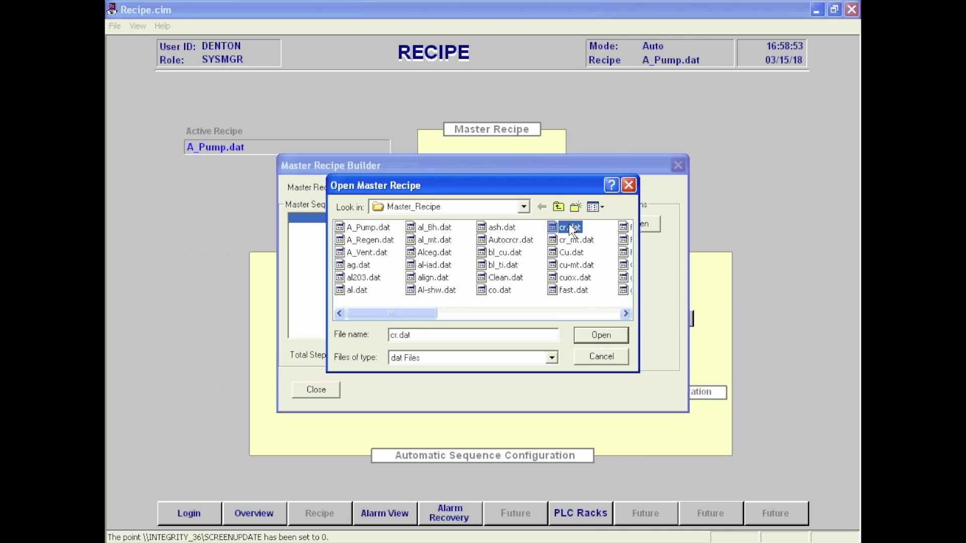
pyautogui.click(592, 333)
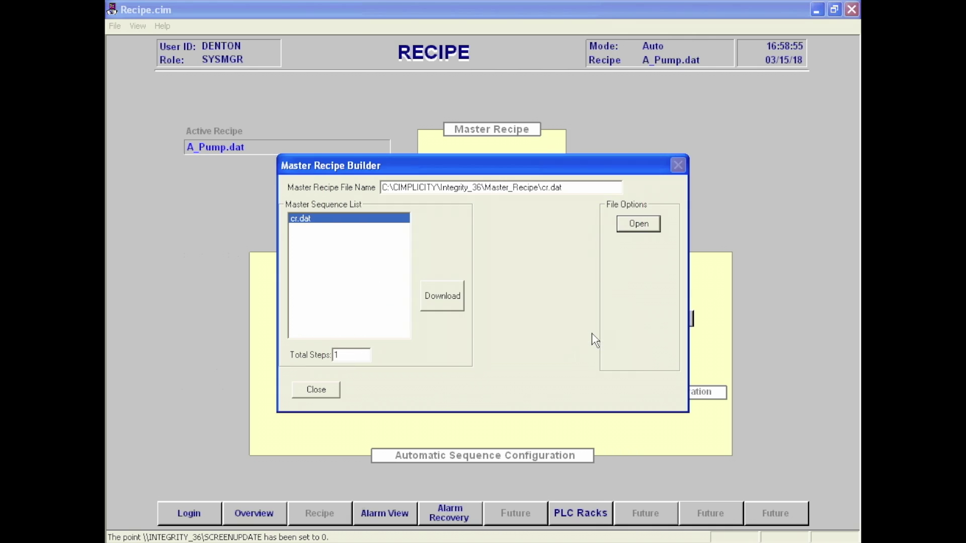
pyautogui.click(451, 299)
pyautogui.click(317, 391)
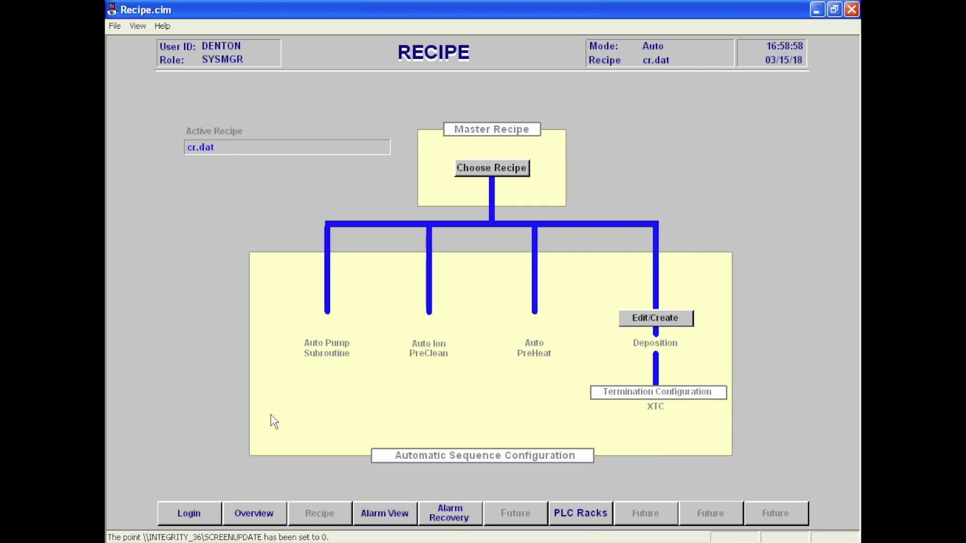
# - From the Overview screen, start the cr.dat deposition sequence in System Control
pyautogui.click(246, 512)
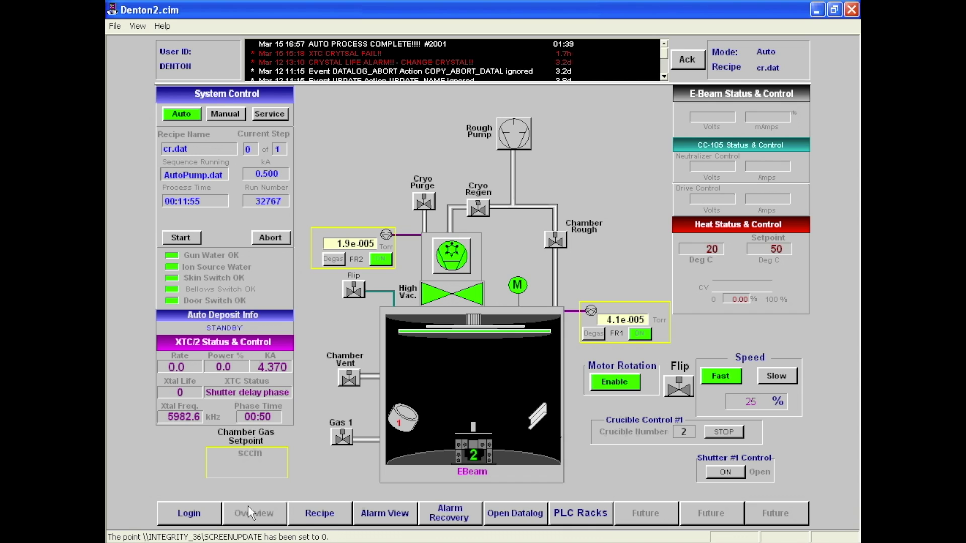
pyautogui.click(181, 237)
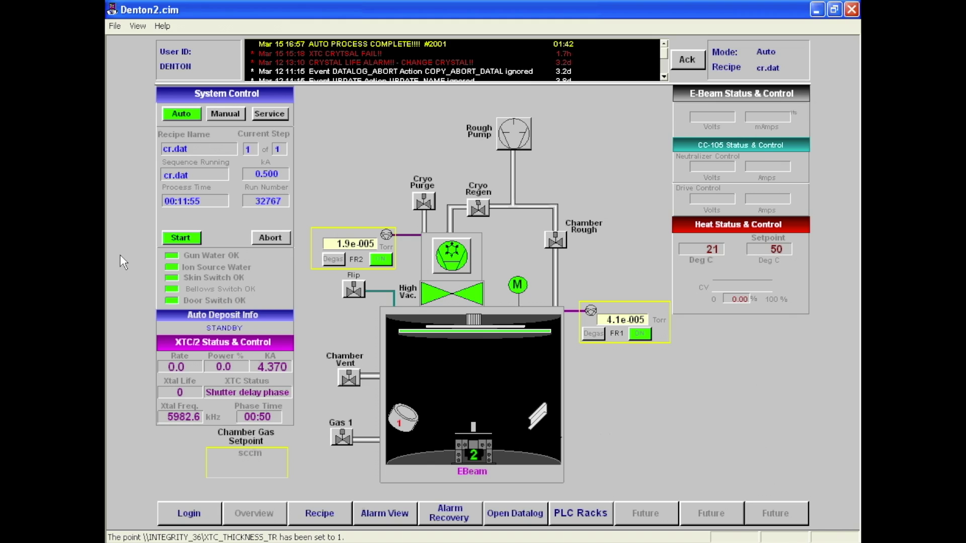